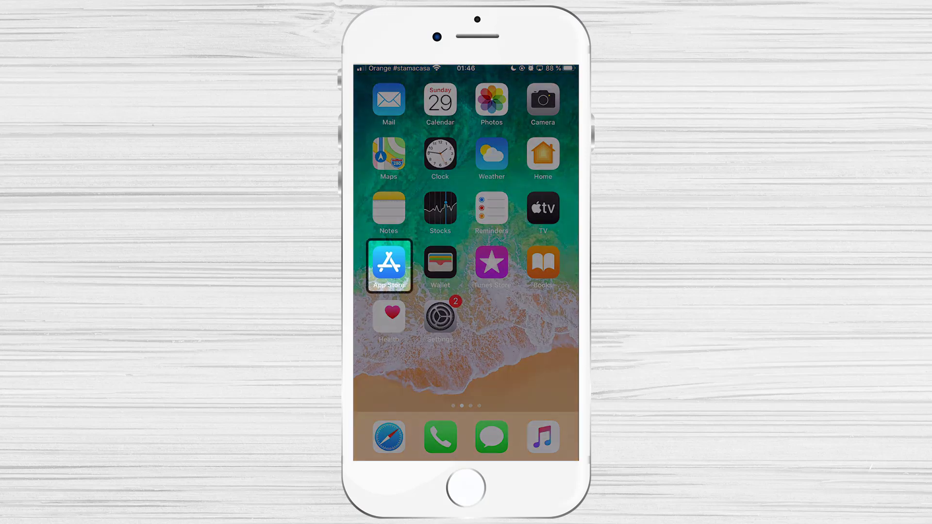
Search the App Store for 'Zoom', install ZOOM Cloud Meetings, and launch it.
left_click(392, 268)
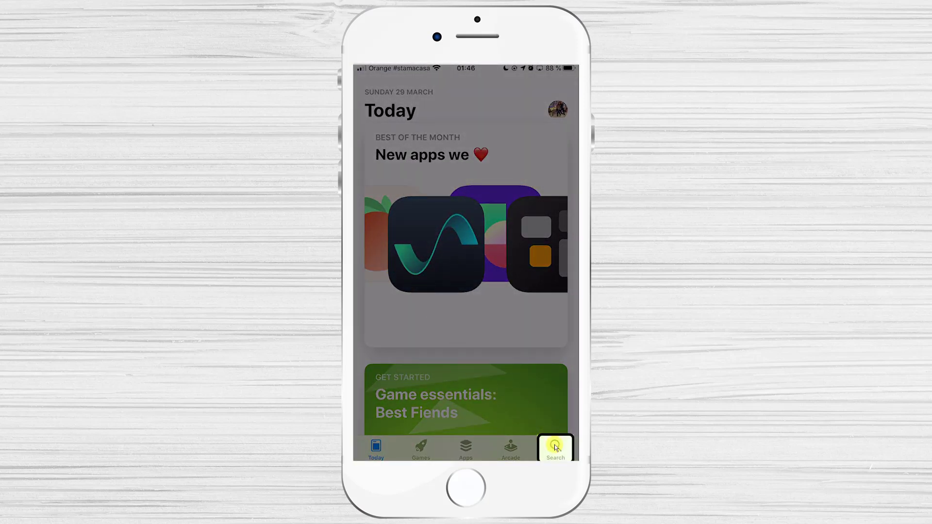
left_click(555, 447)
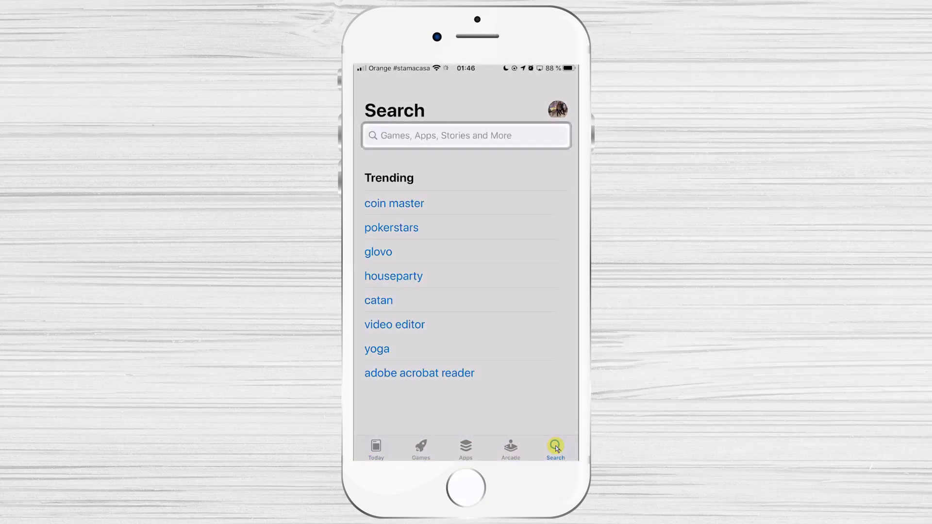
left_click(482, 136)
type("Zoom")
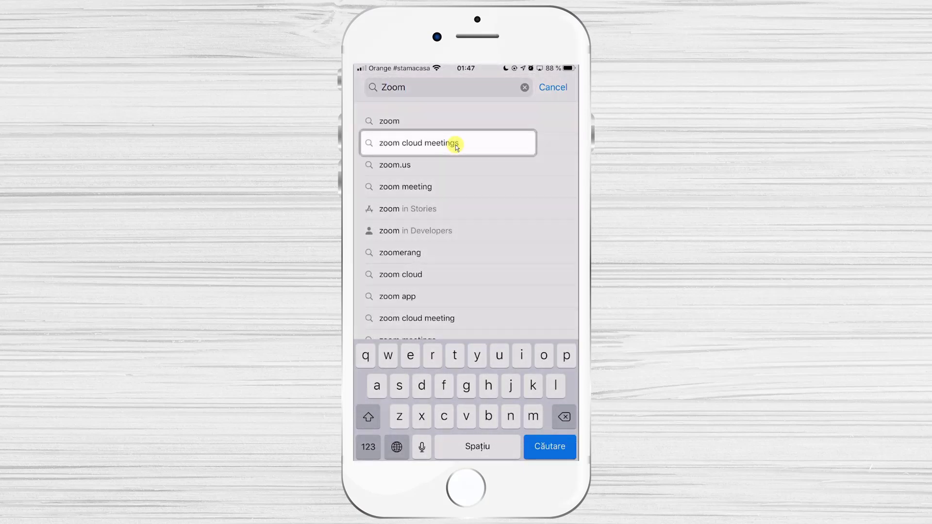
left_click(456, 145)
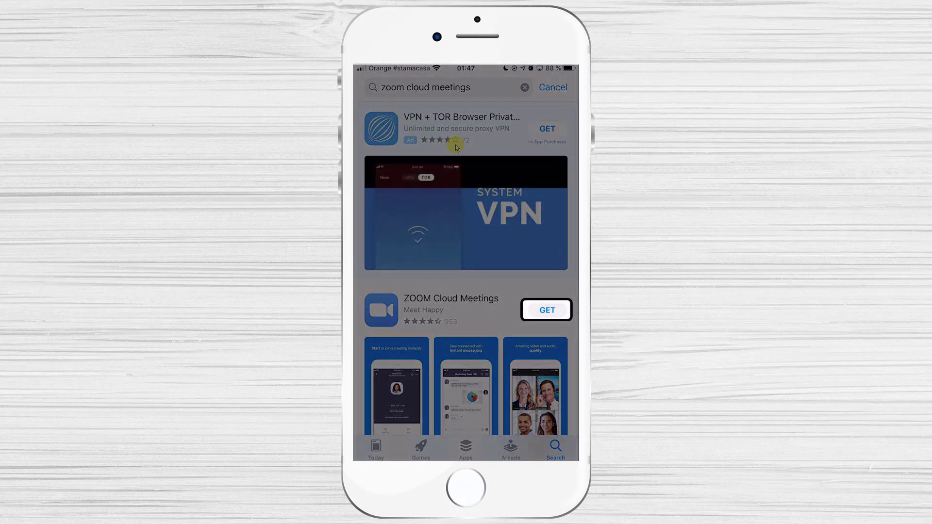
left_click(545, 310)
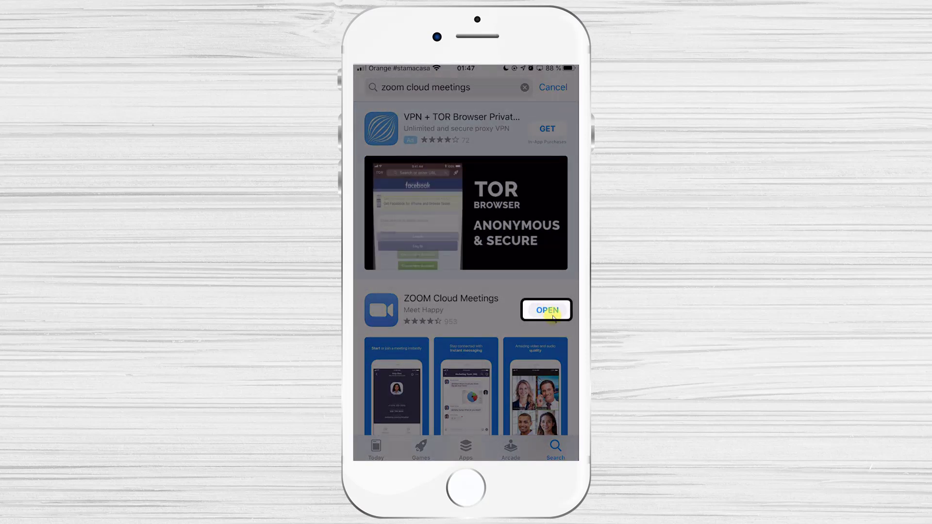
left_click(548, 310)
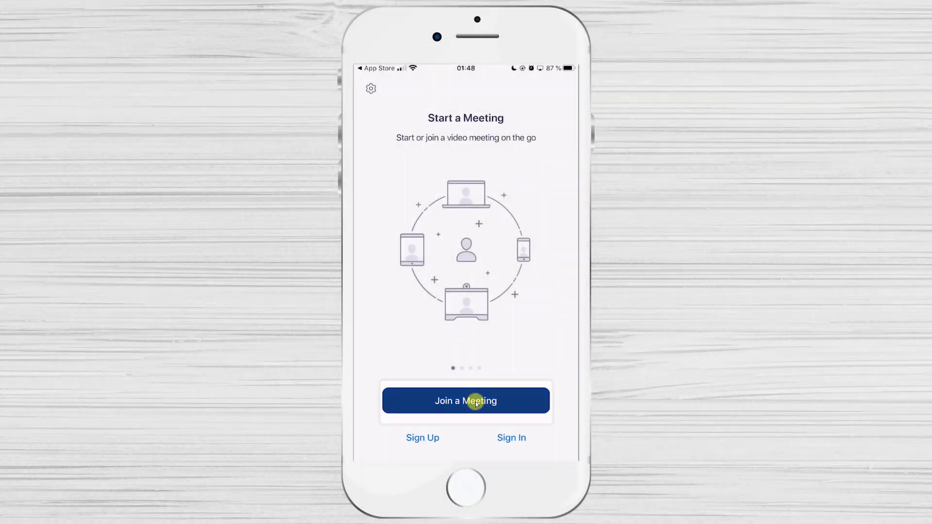
Enter the meeting's ID in the Join a Meeting form and join.
left_click(476, 401)
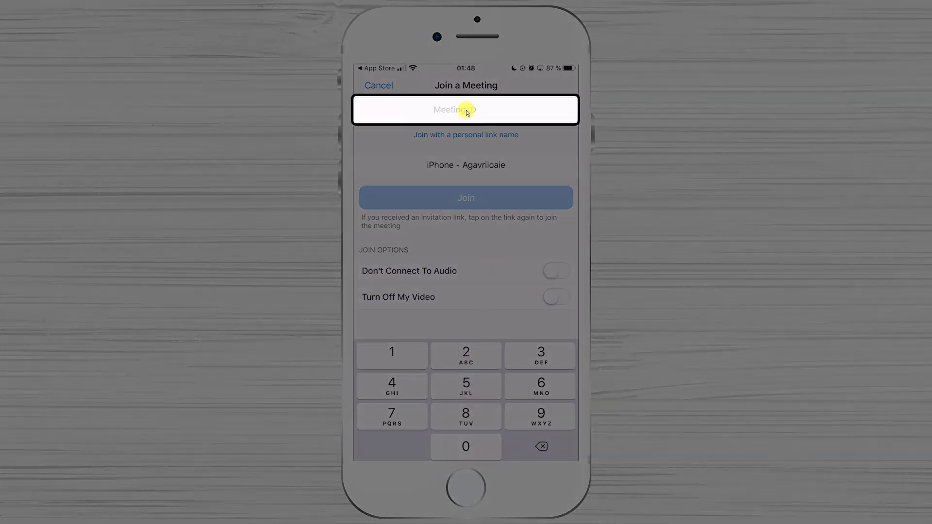
type("918 672 718")
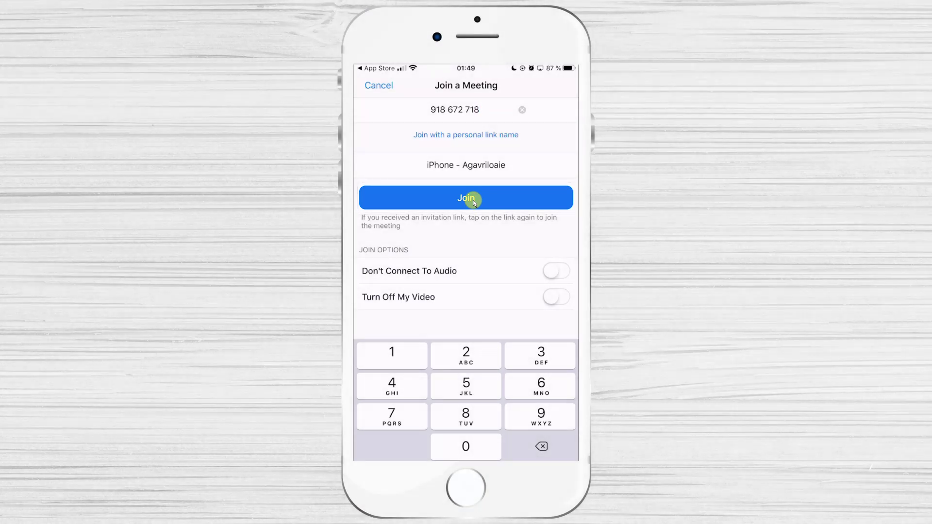
left_click(474, 200)
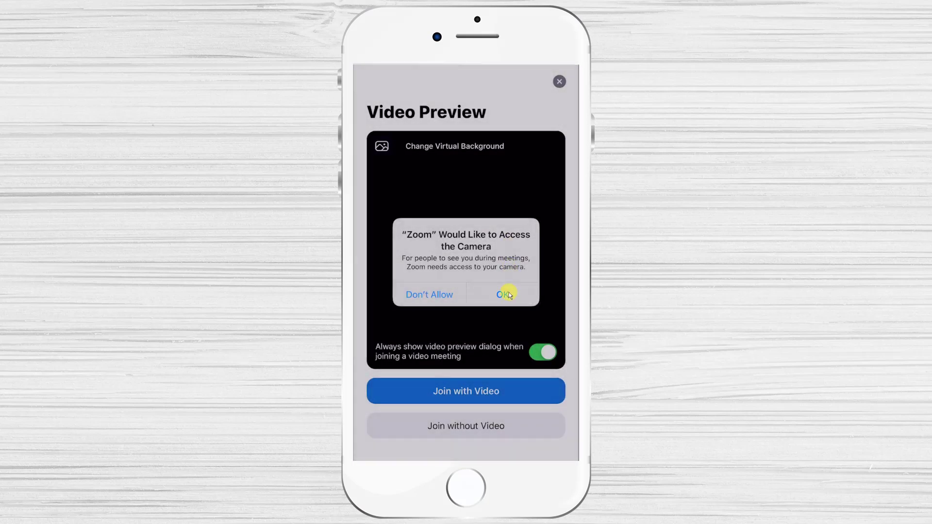
Grant camera access and choose Join with Video.
left_click(508, 293)
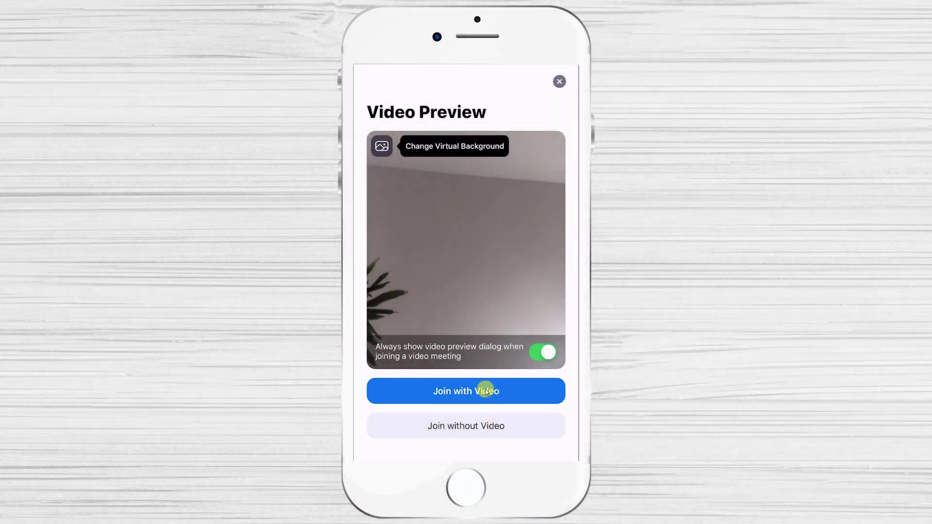
left_click(486, 391)
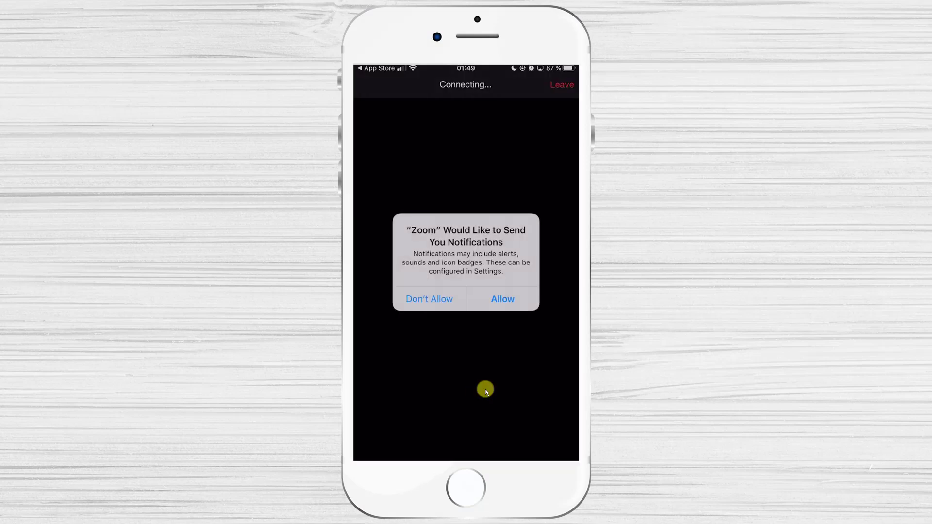
Allow microphone and notifications, then connect via Call using Internet Audio.
left_click(503, 299)
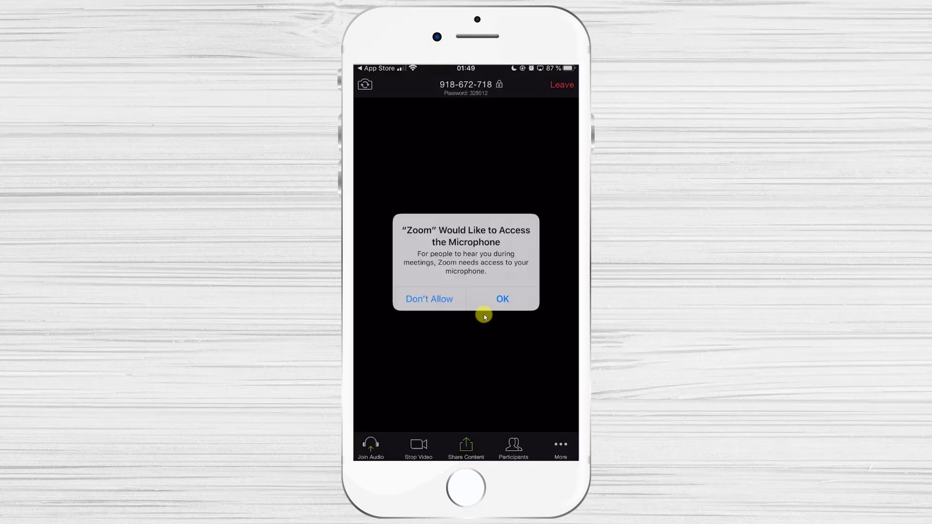
left_click(500, 301)
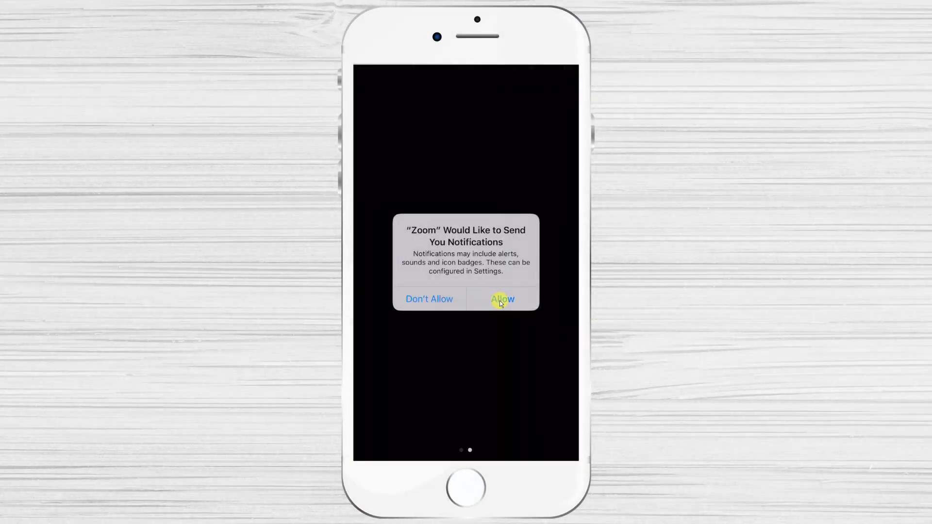
left_click(501, 301)
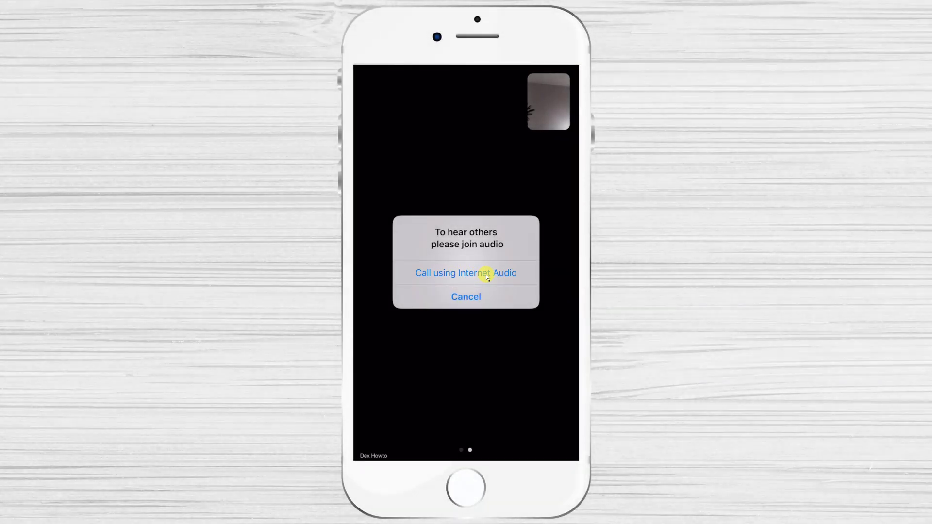
left_click(485, 275)
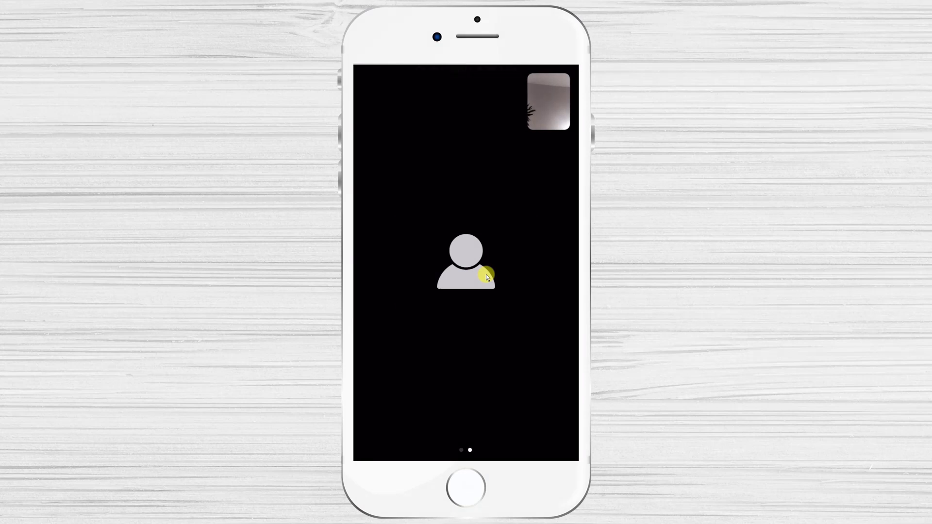
left_click(486, 275)
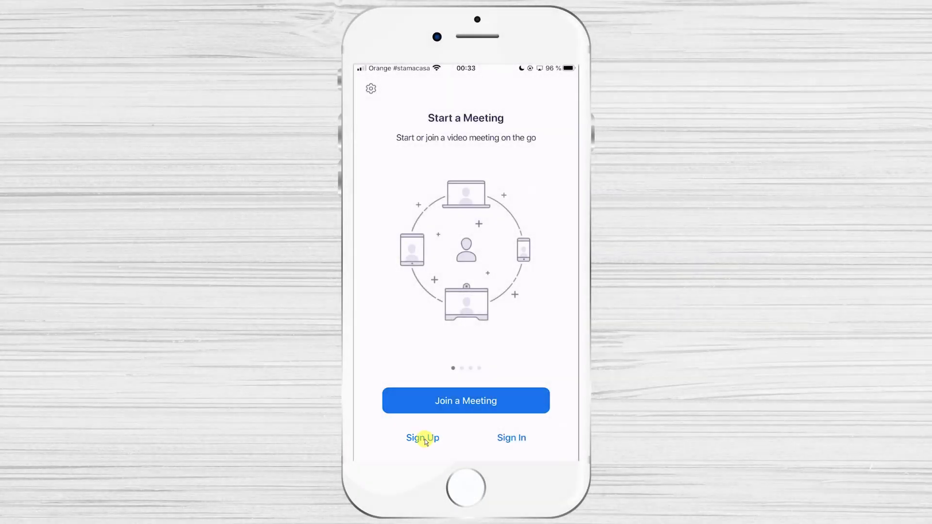
Fill in the sign-up form with the account e-mail, first name and last name.
left_click(424, 439)
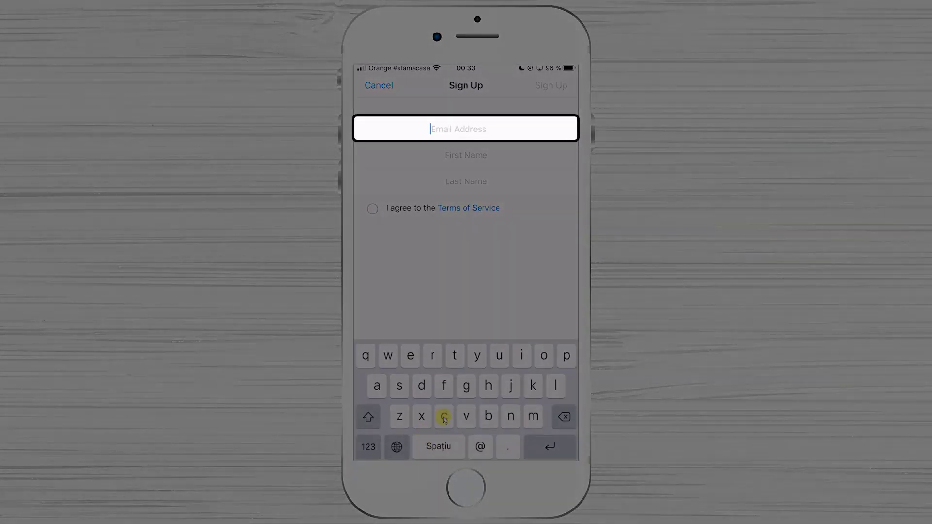
key("Return")
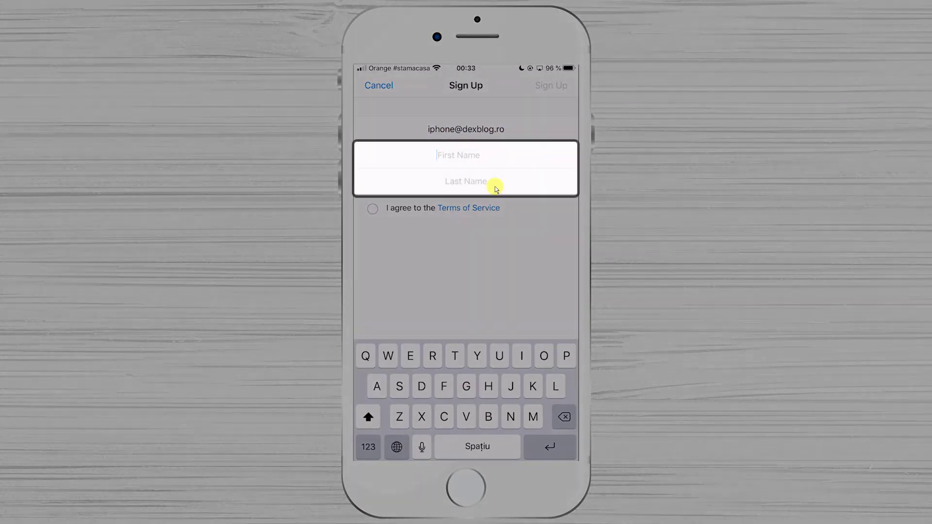
type("Iphone")
key("Return")
type("Test")
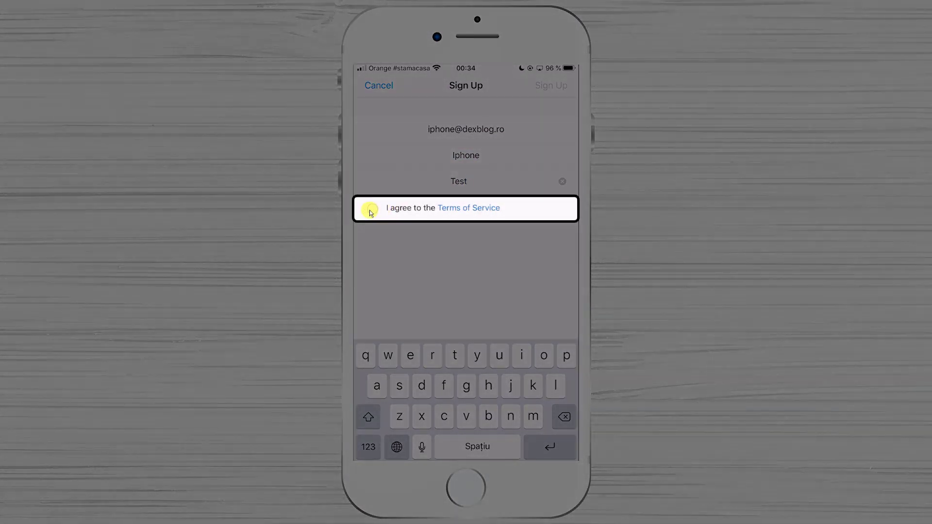
Agree to the Terms of Service, submit the registration, and open Gmail for the activation e-mail.
left_click(371, 209)
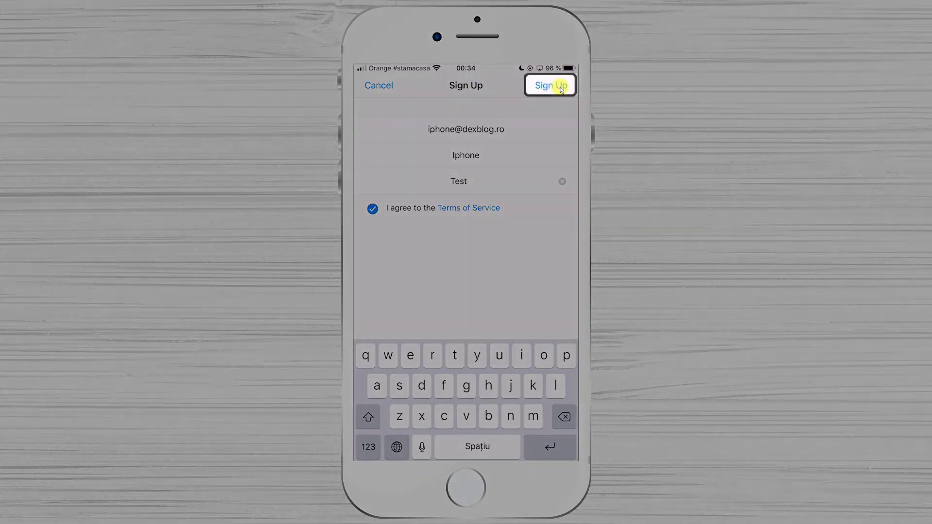
left_click(558, 86)
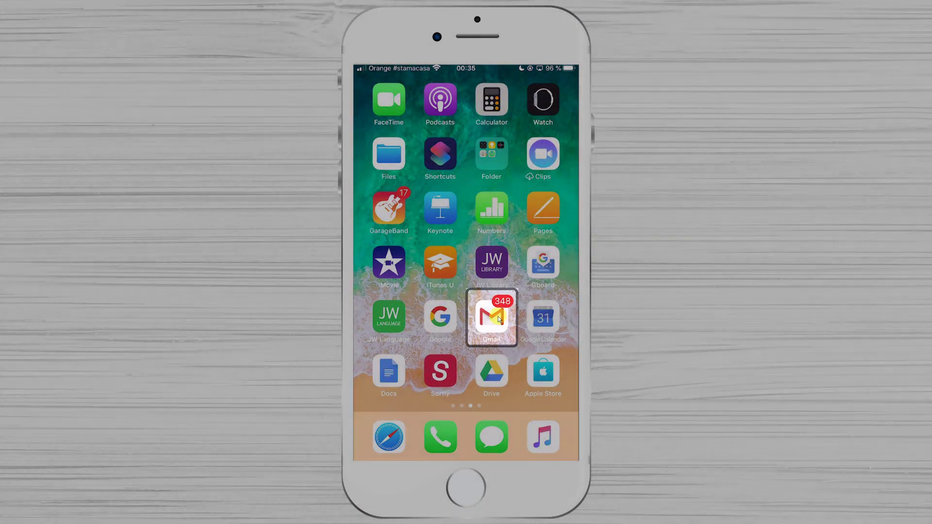
left_click(499, 319)
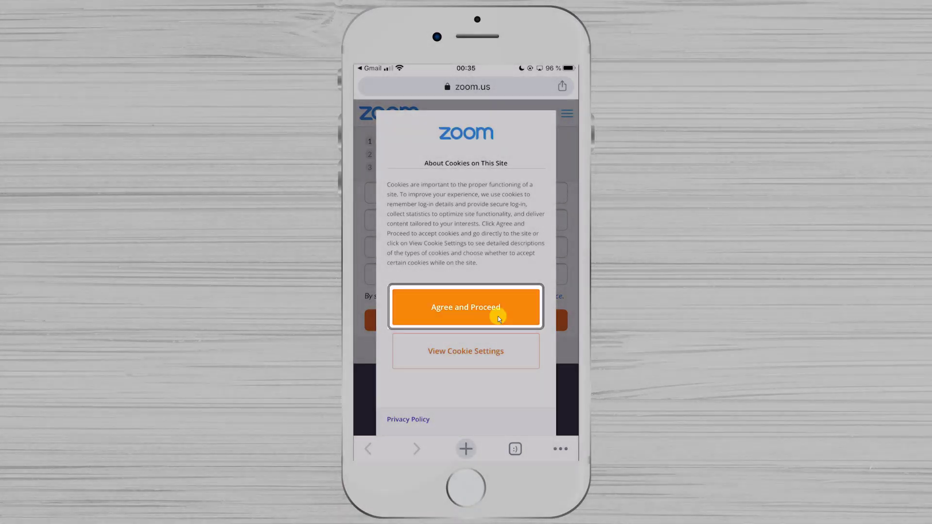
Tap Agree and Proceed on the zoom.us cookies notice.
left_click(499, 318)
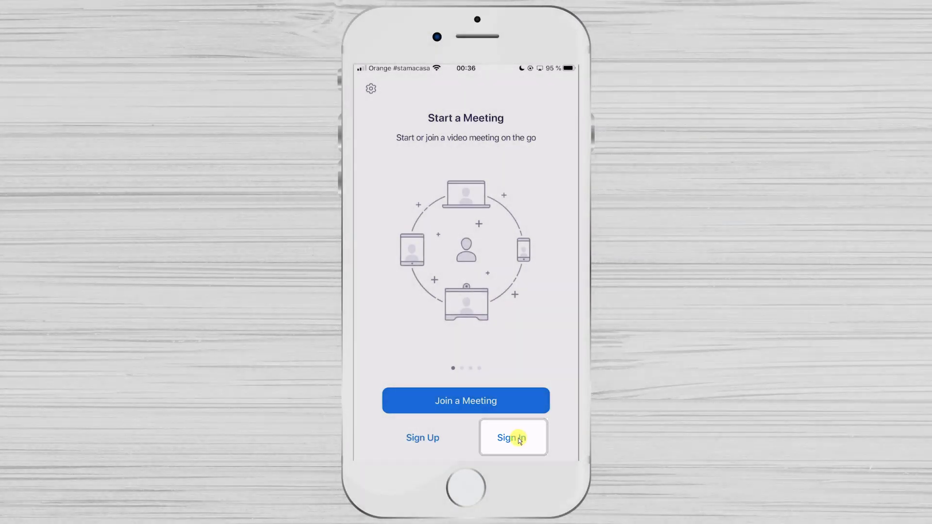
Sign in to Zoom with the new account's e-mail and password.
left_click(515, 438)
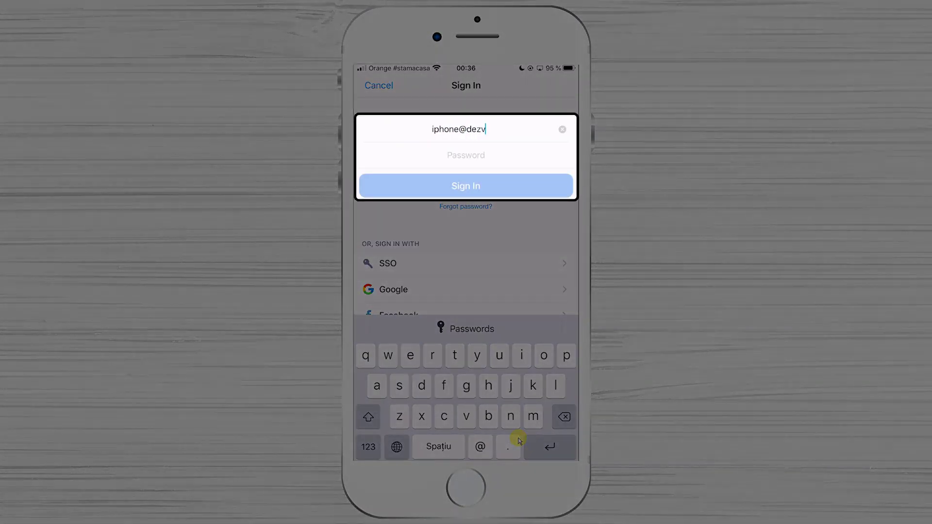
left_click(518, 440)
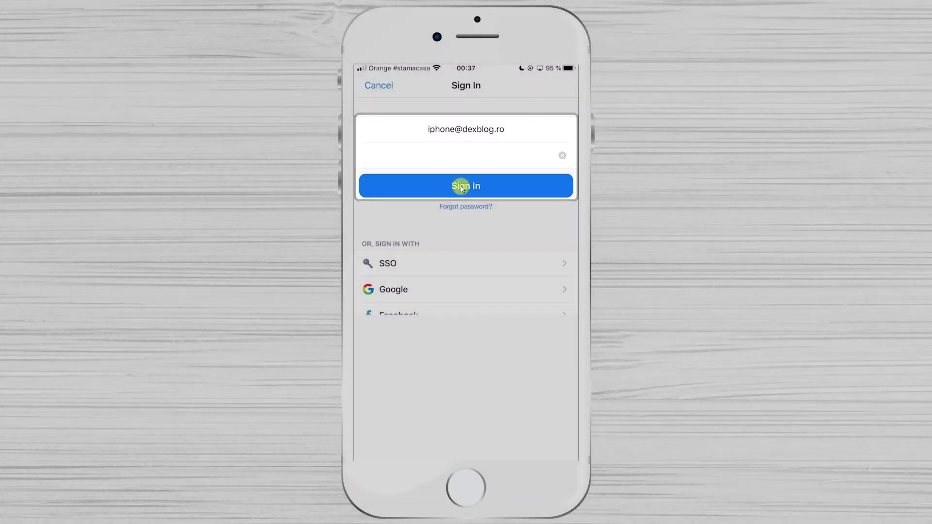
left_click(461, 187)
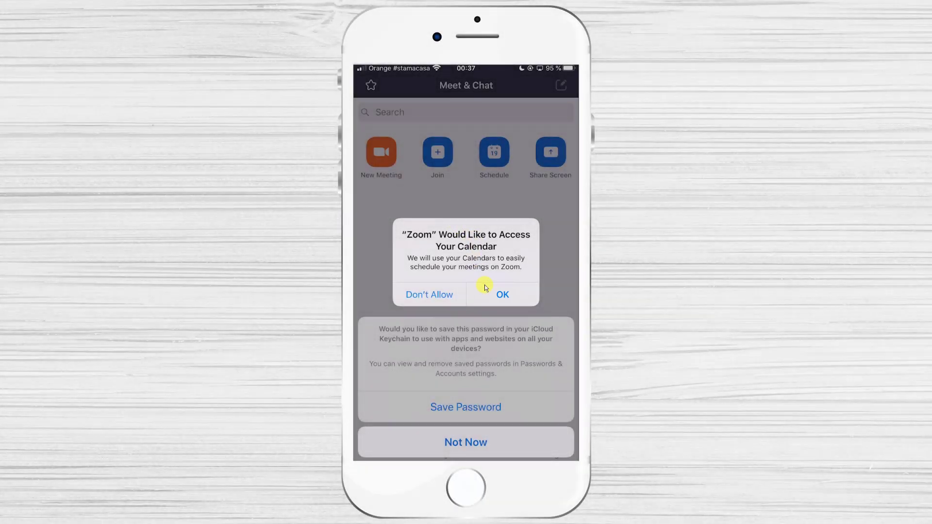
Allow calendar and Siri access, save the password to Keychain, and enable Touch ID sign-in.
left_click(484, 287)
left_click(485, 287)
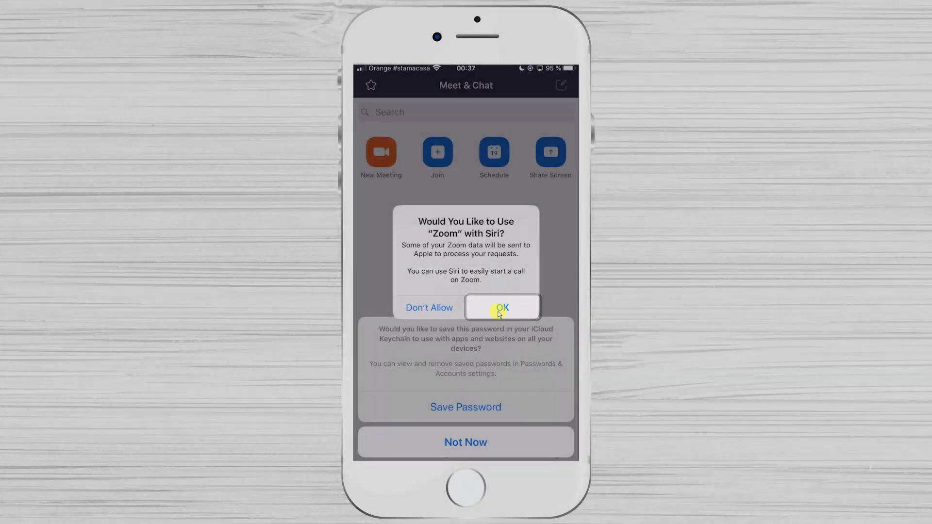
left_click(499, 312)
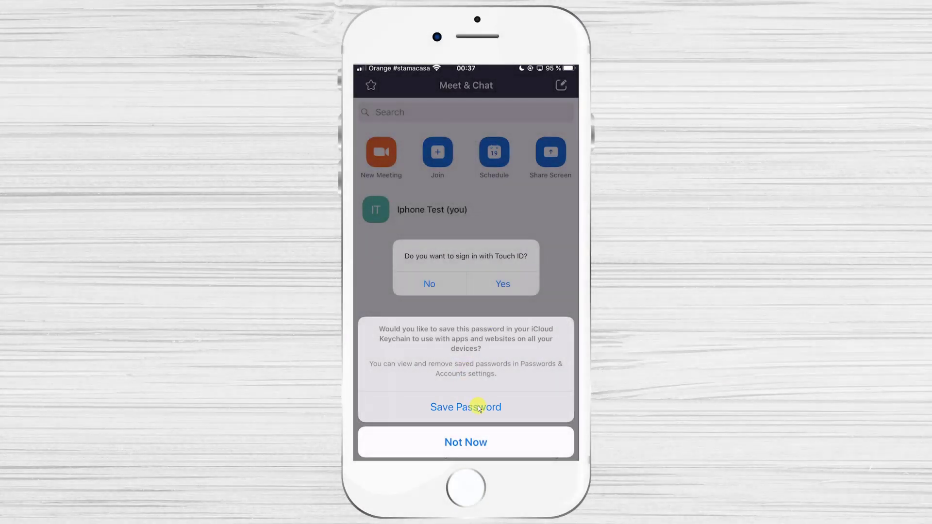
left_click(478, 409)
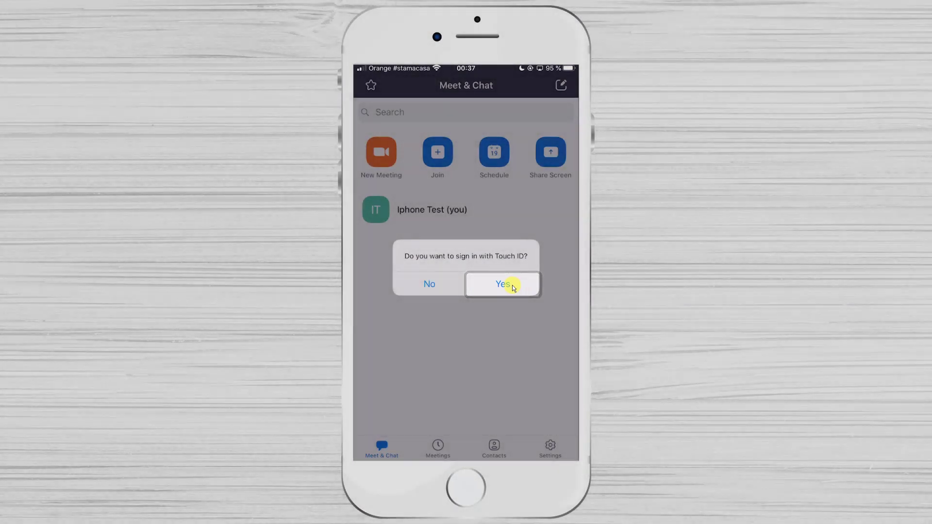
left_click(512, 284)
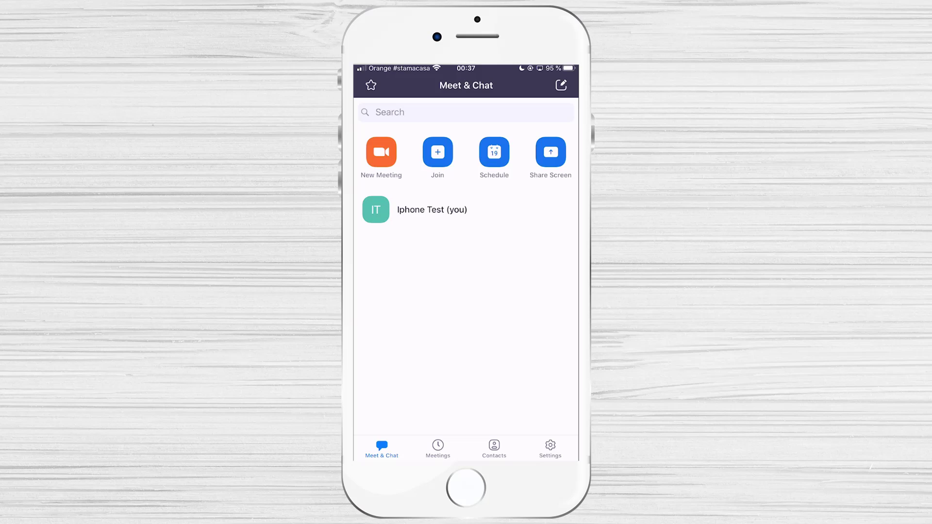
Start a New Meeting with Use Personal Meeting ID left off.
left_click(386, 148)
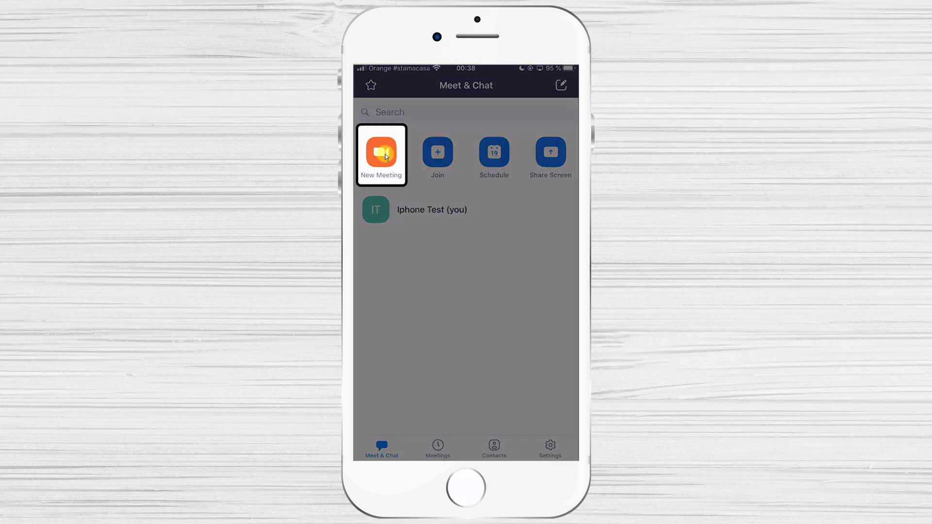
left_click(385, 153)
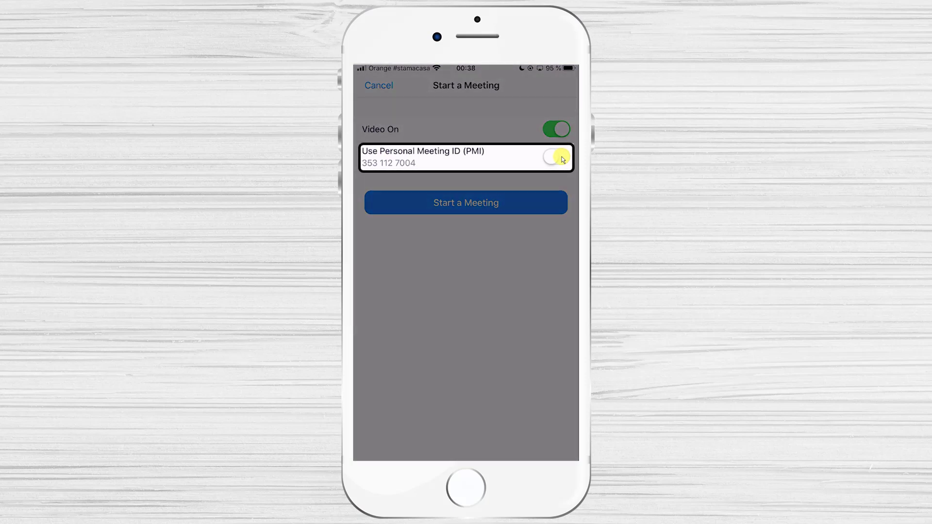
left_click(560, 157)
left_click(561, 157)
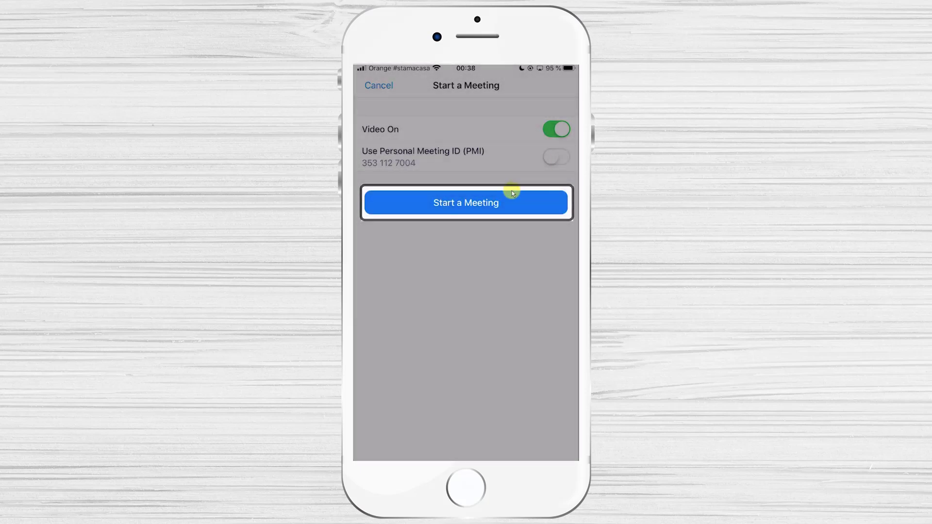
left_click(495, 201)
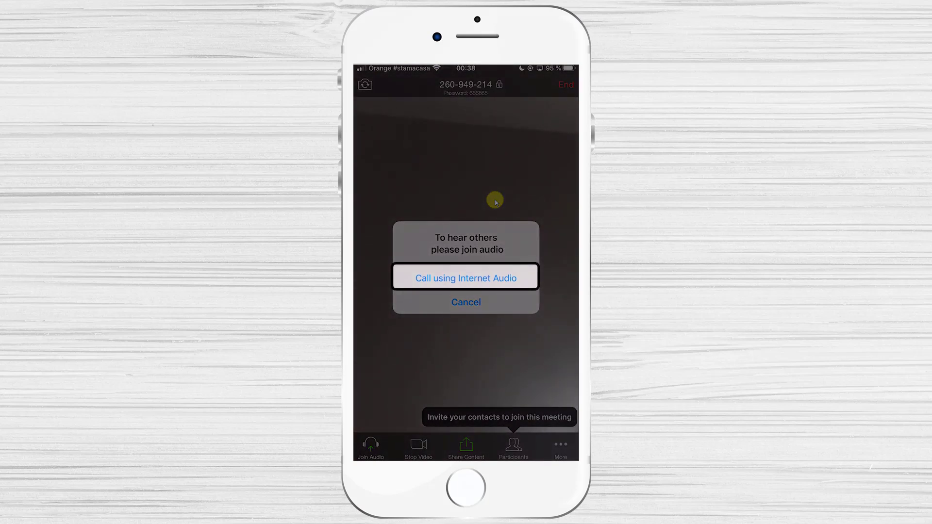
Join the meeting audio via Call using Internet Audio and view the More options.
left_click(476, 277)
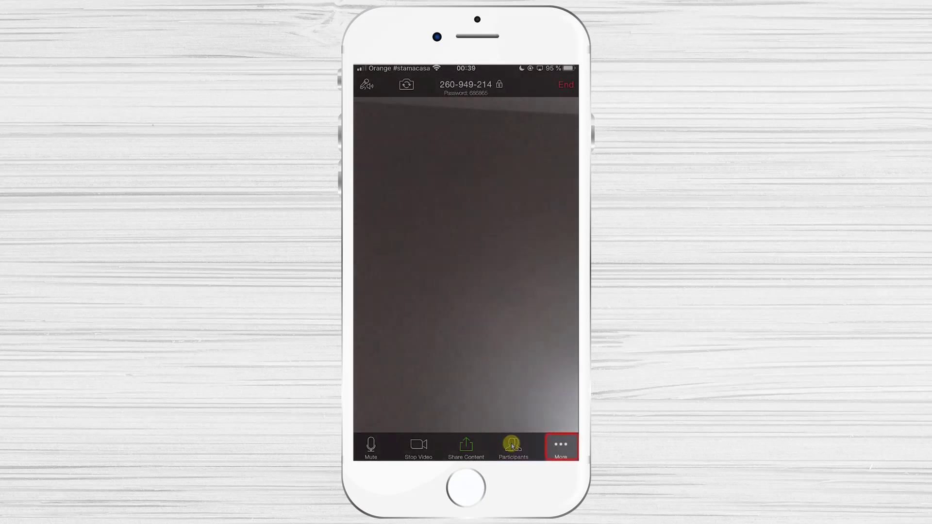
left_click(562, 449)
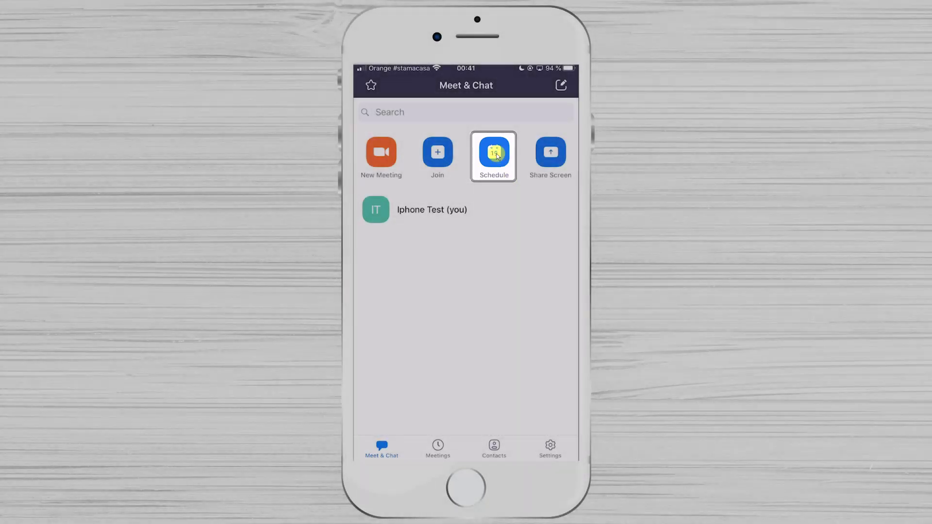
Schedule meeting 'Test' for today at 05:00, lasting 15 minutes, with the password options reviewed.
left_click(497, 155)
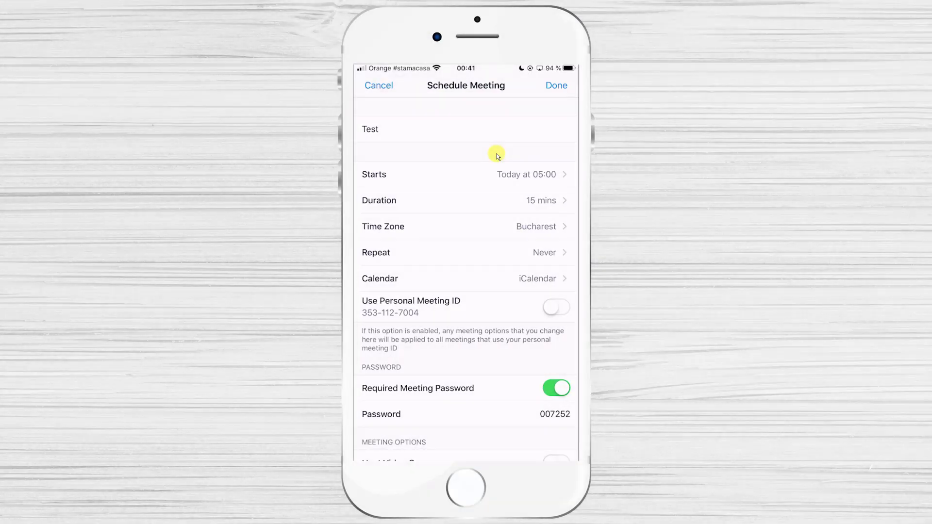
scroll(498, 156, "down", 1)
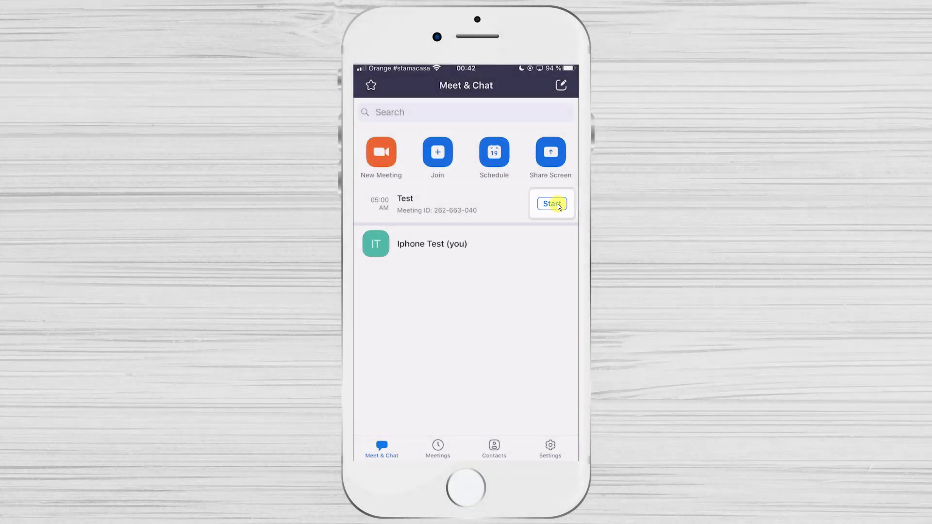
Start the scheduled Test meeting, join with internet audio, and show the meeting controls.
left_click(558, 204)
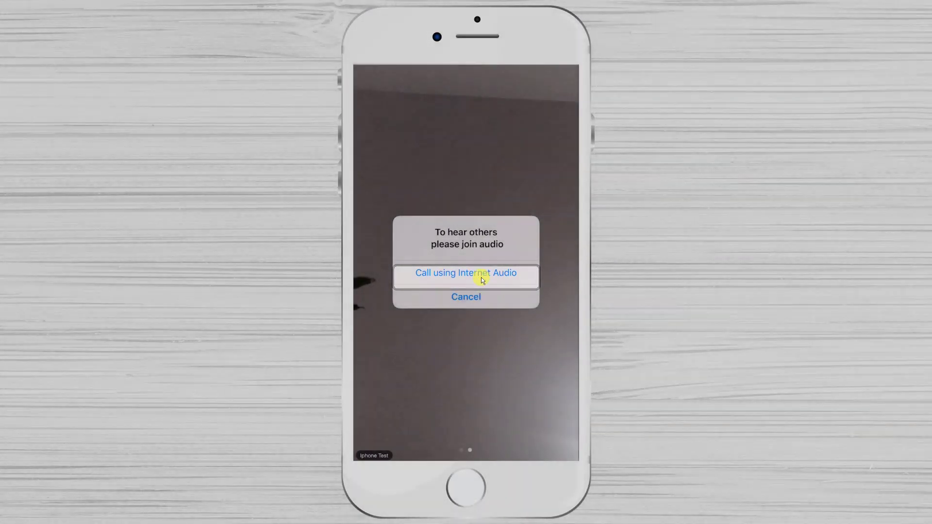
left_click(482, 279)
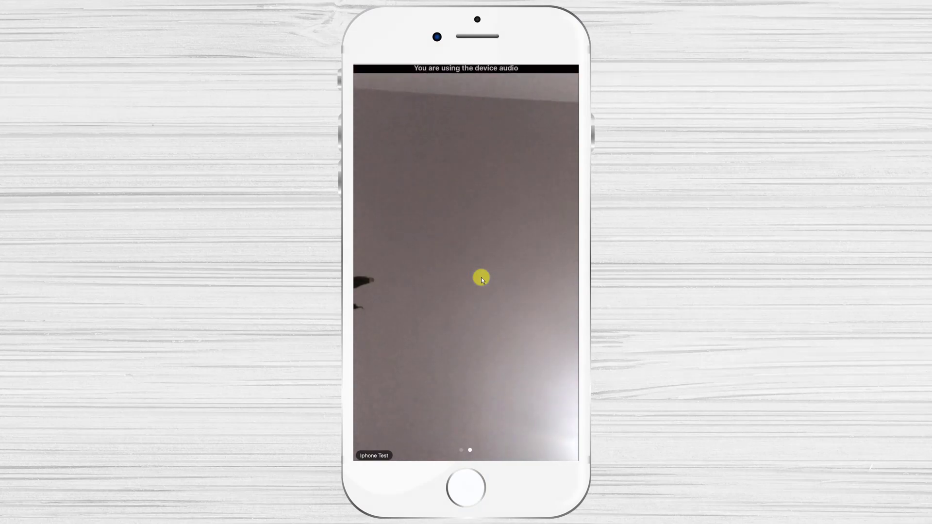
left_click(481, 277)
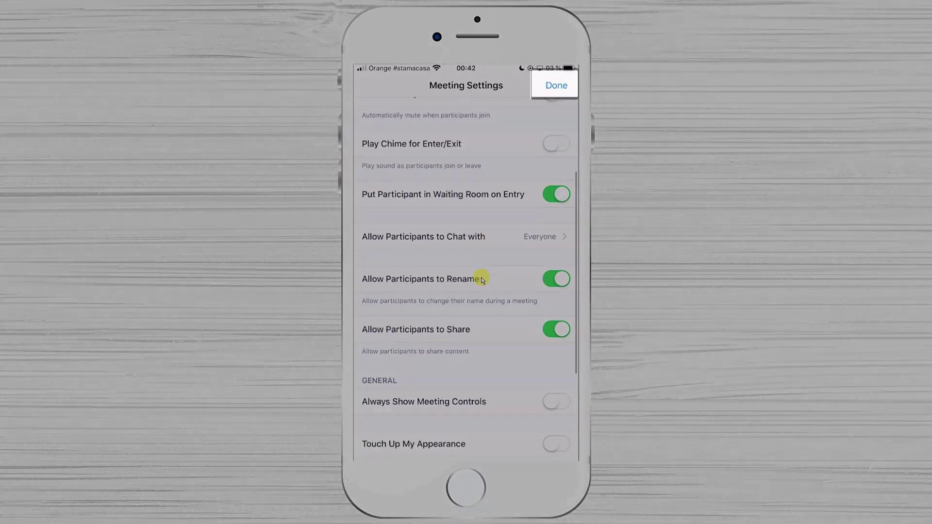
scroll(481, 278, "down", 5)
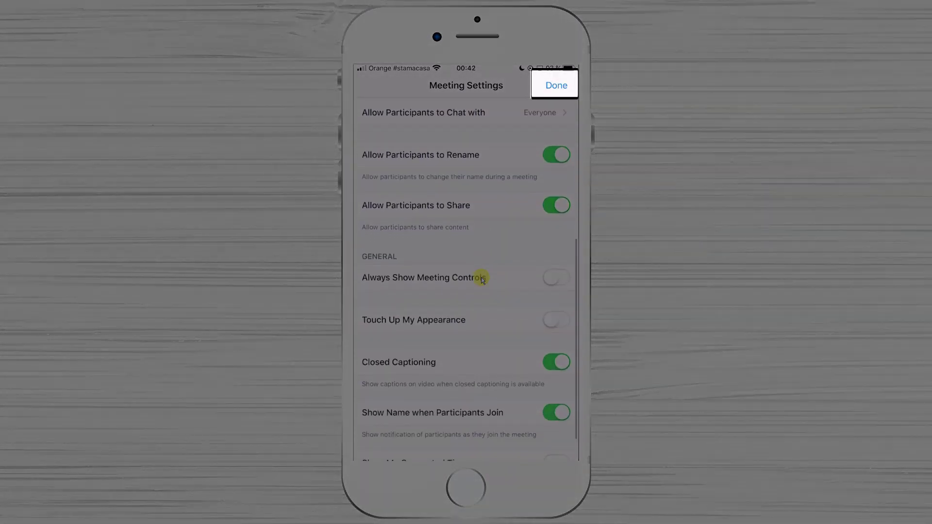
scroll(482, 277, "up", 8)
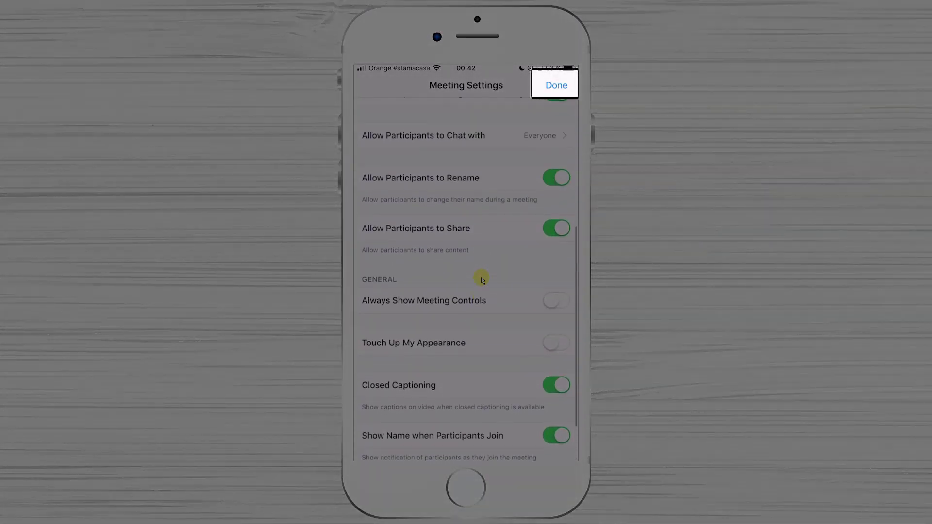